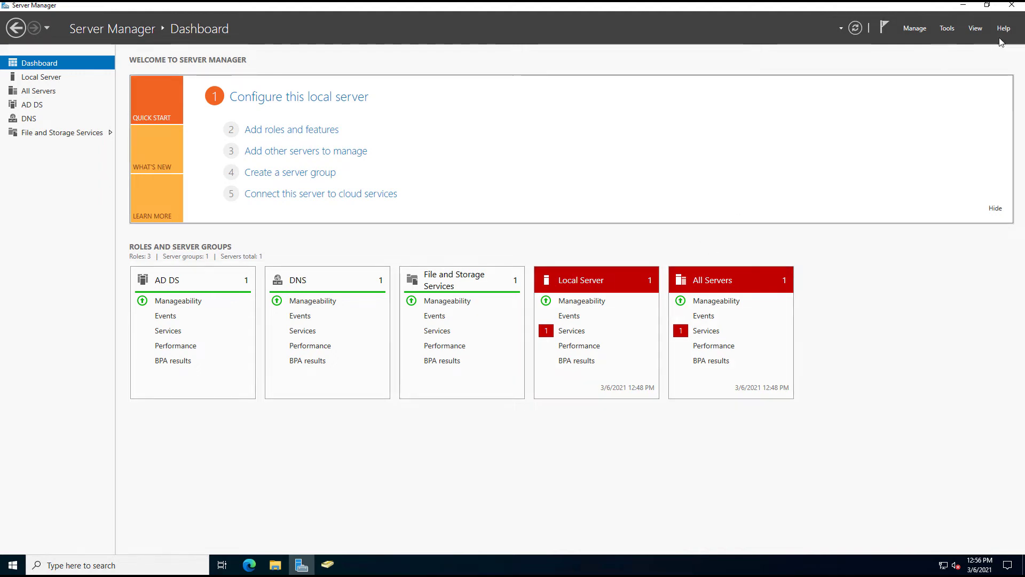
Minimize Server Manager and bring Active Directory Users and Computers forward from the taskbar
{"action": "left_click", "coordinate": [965, 8]}
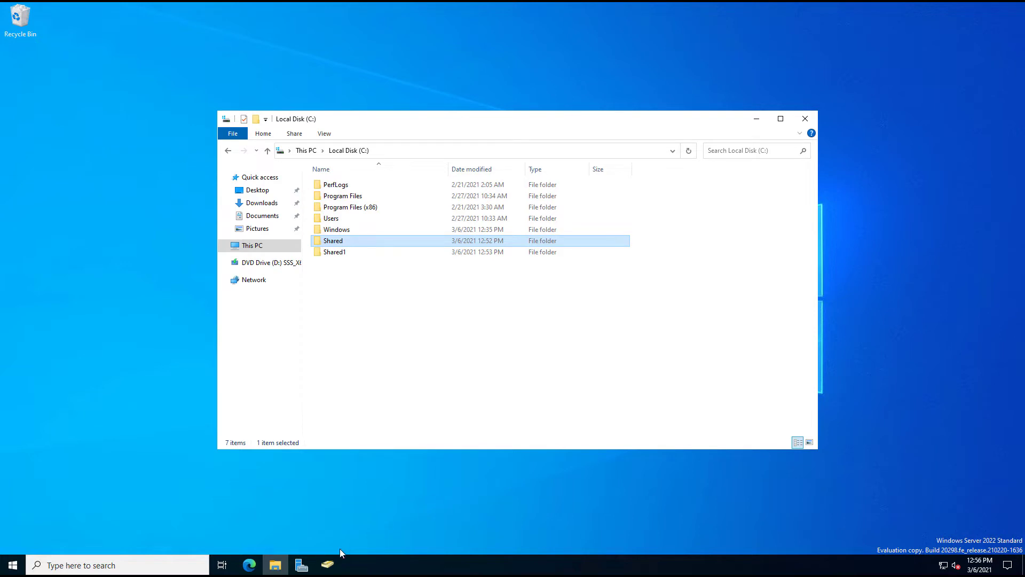
{"action": "left_click", "coordinate": [327, 565]}
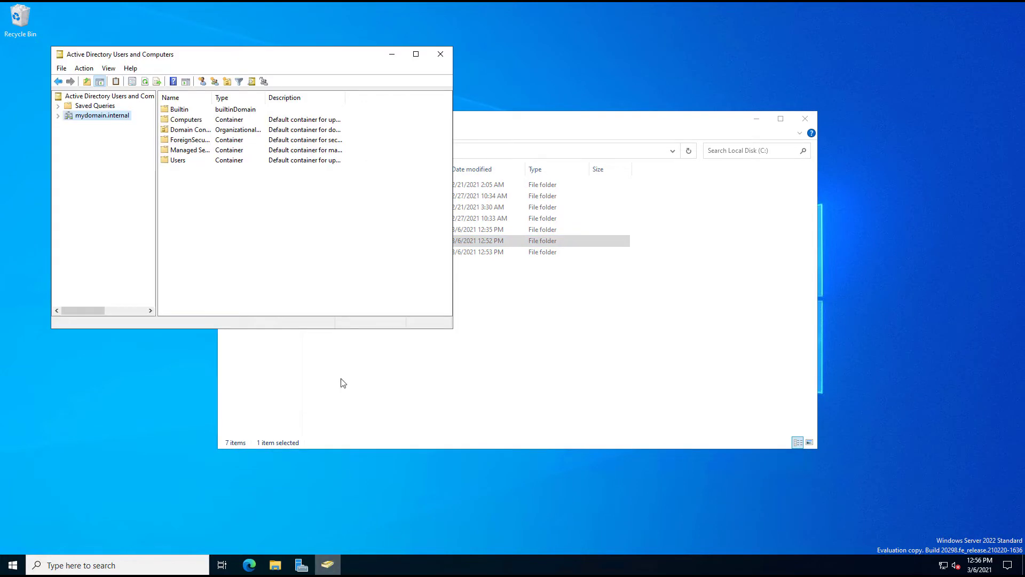
Maximize the console, expand mydomain.internal, select Users and bring up the container's context menu
{"action": "left_click", "coordinate": [416, 53]}
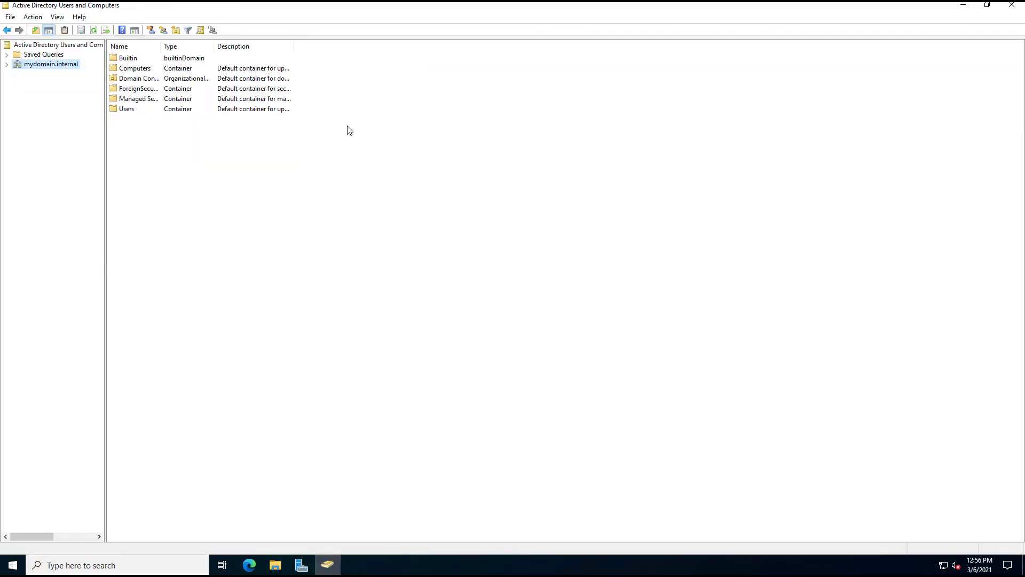
{"action": "left_click", "coordinate": [7, 64]}
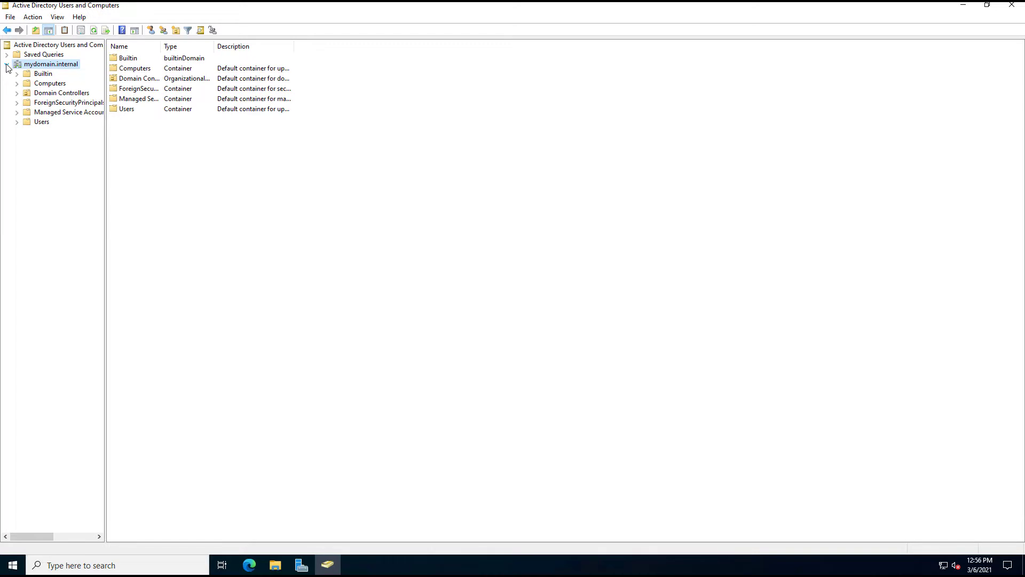
{"action": "left_click", "coordinate": [41, 122]}
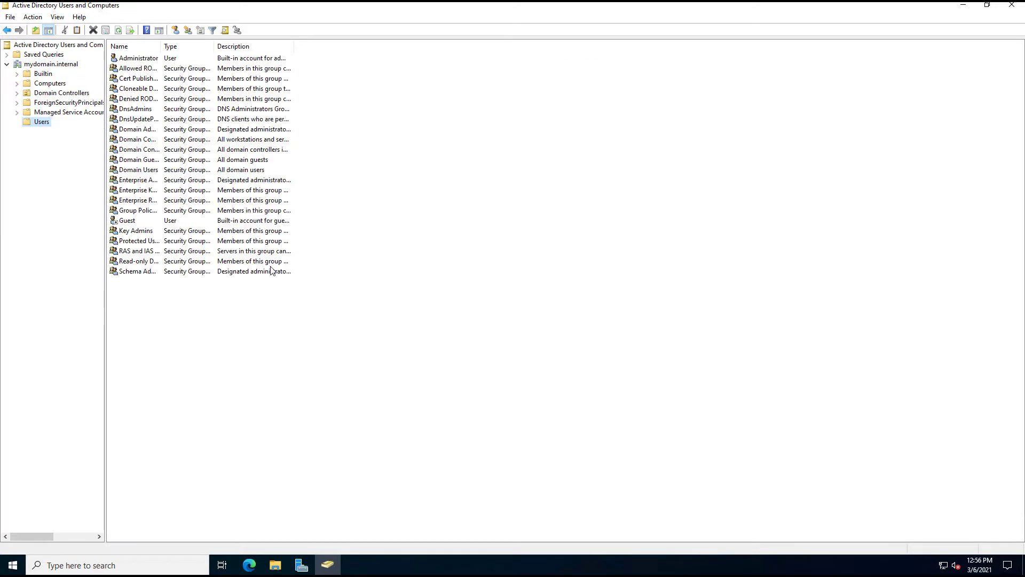
{"action": "left_click", "coordinate": [245, 312]}
{"action": "right_click", "coordinate": [245, 309]}
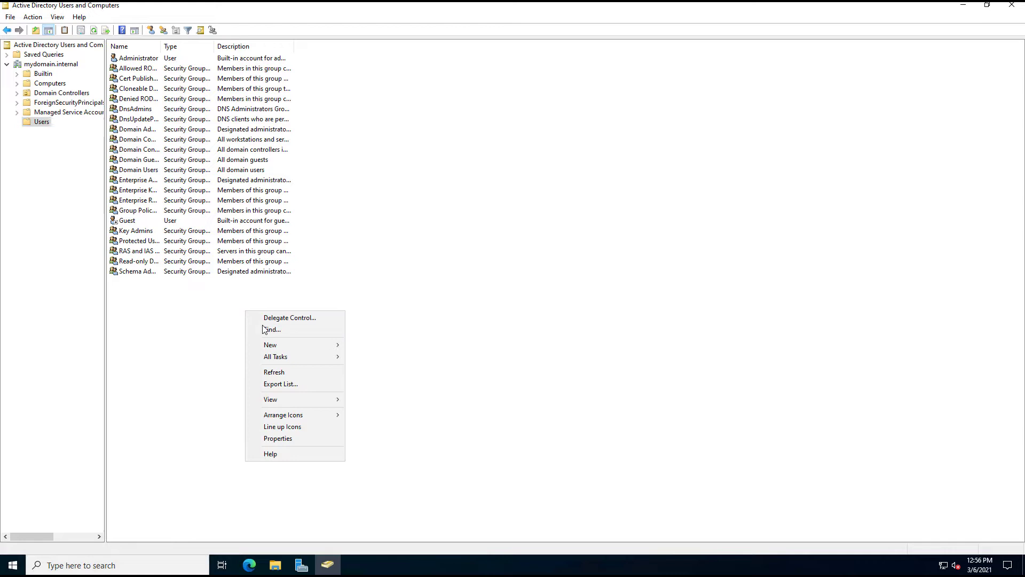
{"action": "mouse_move", "coordinate": [292, 345]}
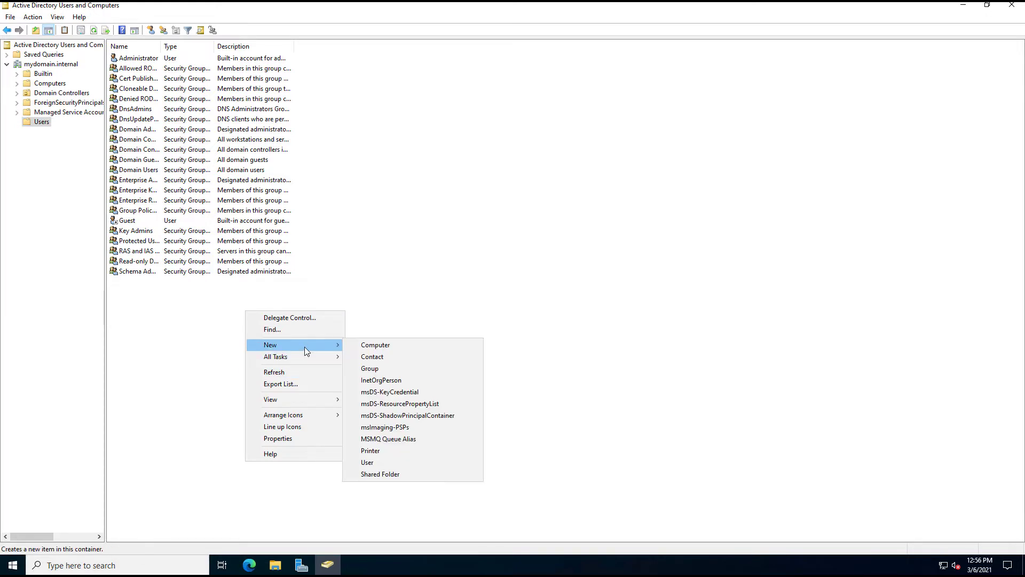
Start a New > User form, centre it and enter Robert McMillen with logon name mcmillen
{"action": "left_click", "coordinate": [371, 464]}
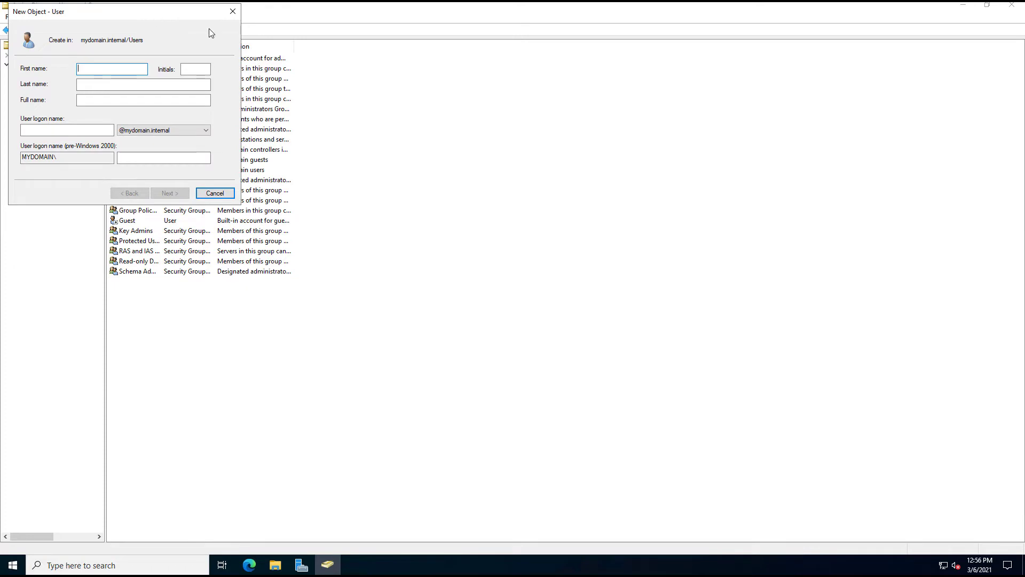
{"action": "left_click_drag", "start_coordinate": [209, 29], "coordinate": [562, 85]}
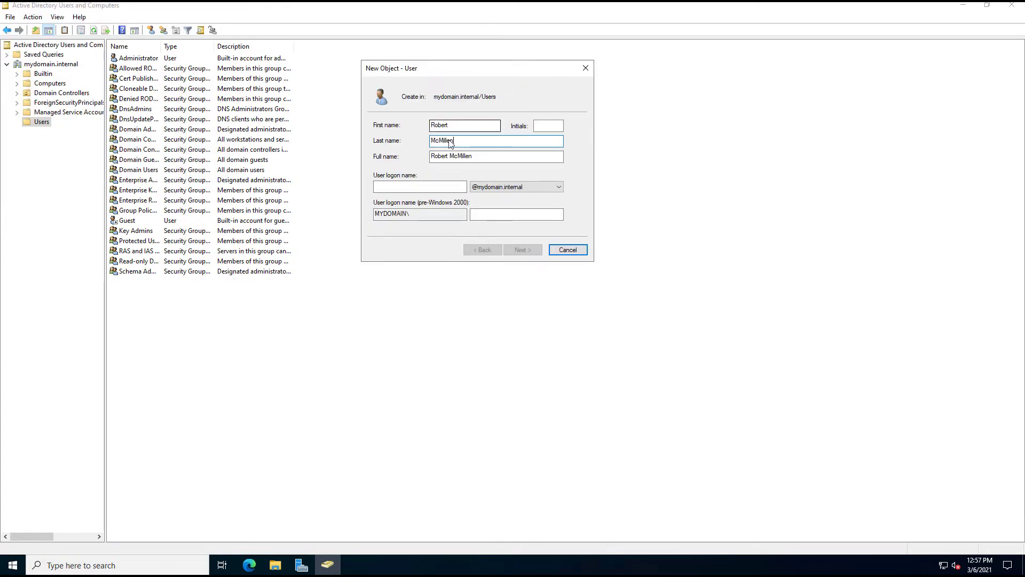
{"action": "left_click", "coordinate": [433, 188]}
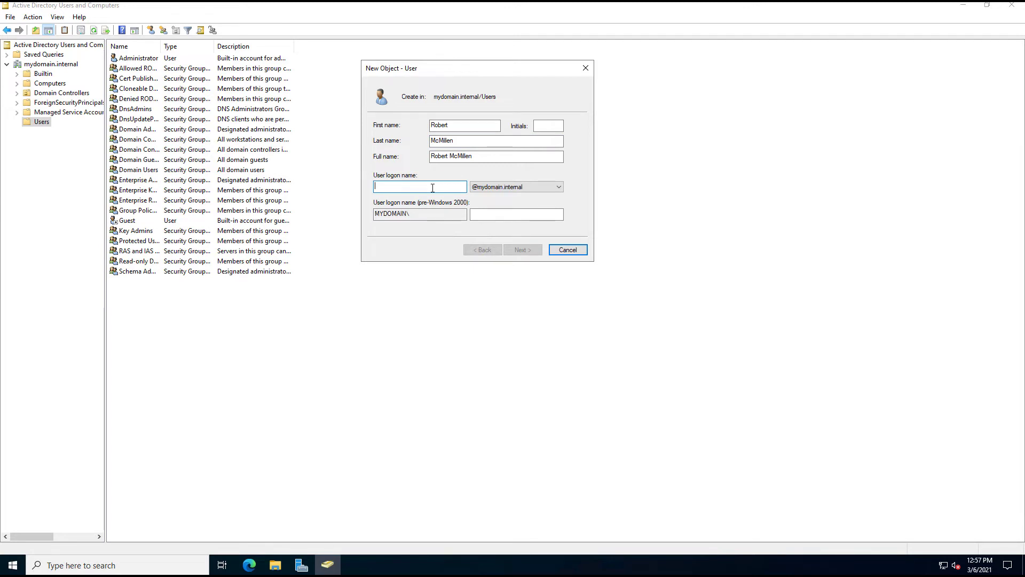
{"action": "type", "text": "mcmillen"}
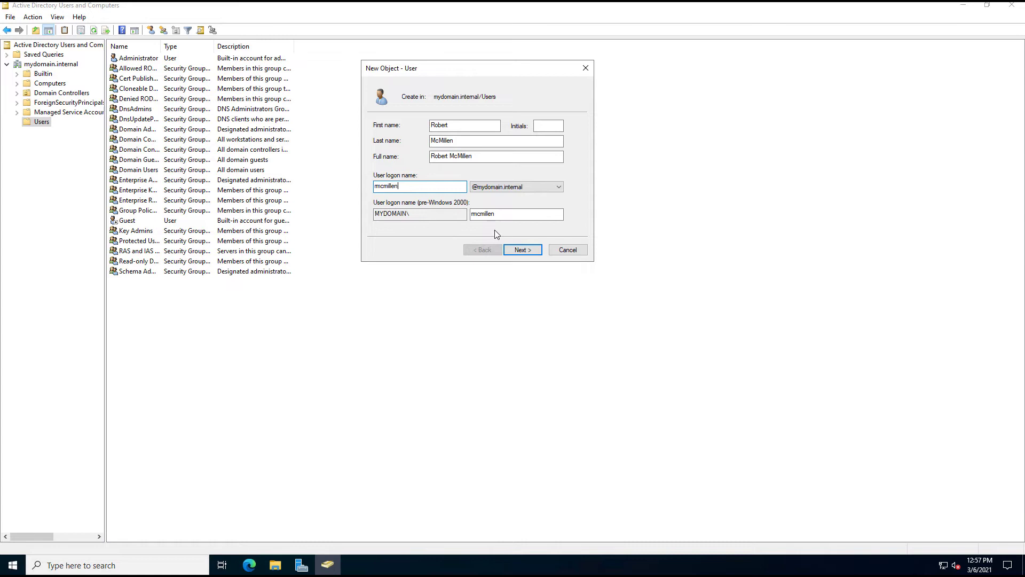
Enter the password, clear 'must change at next logon' and set 'Password never expires'
{"action": "left_click", "coordinate": [523, 250]}
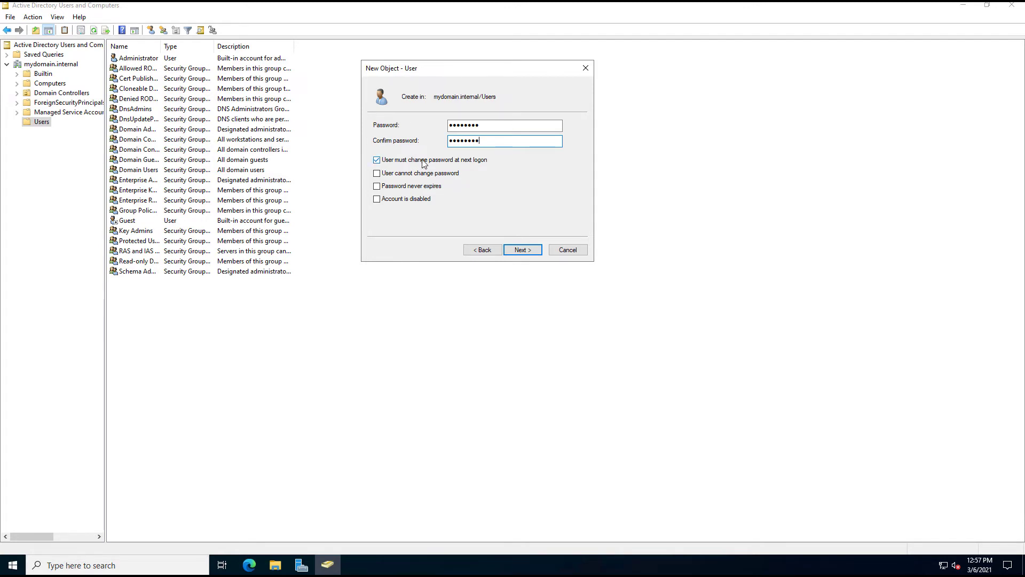
{"action": "left_click", "coordinate": [383, 161]}
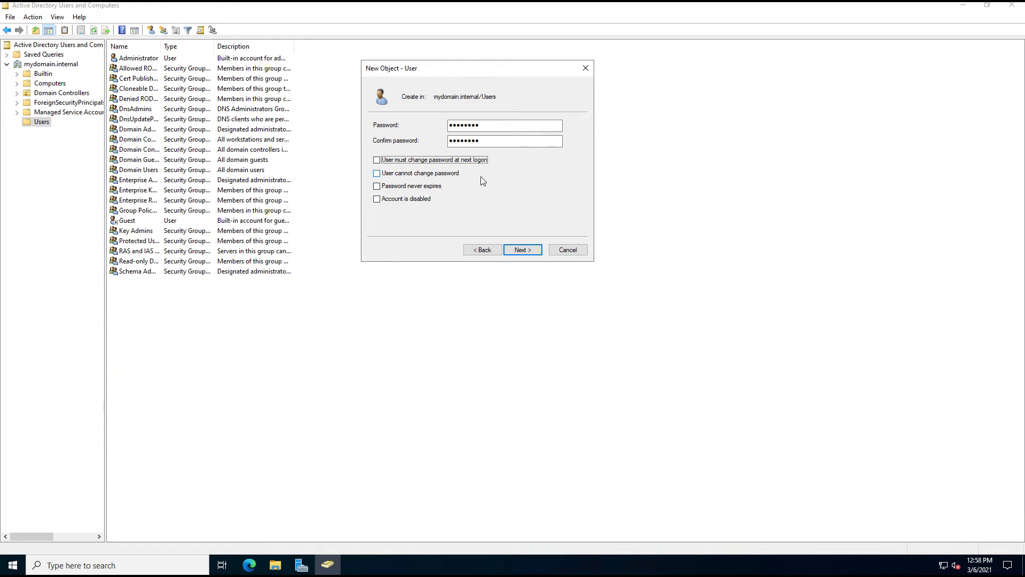
{"action": "left_click", "coordinate": [378, 187]}
Finish the wizard to create Robert McMillen, then cancel an accidental rename of his entry
{"action": "left_click", "coordinate": [520, 252]}
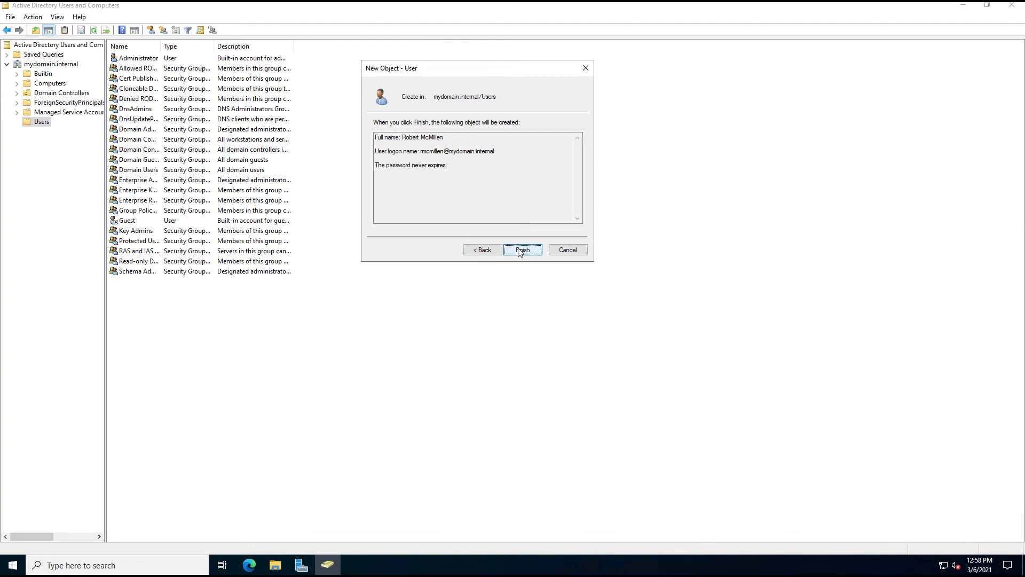
{"action": "left_click", "coordinate": [522, 250]}
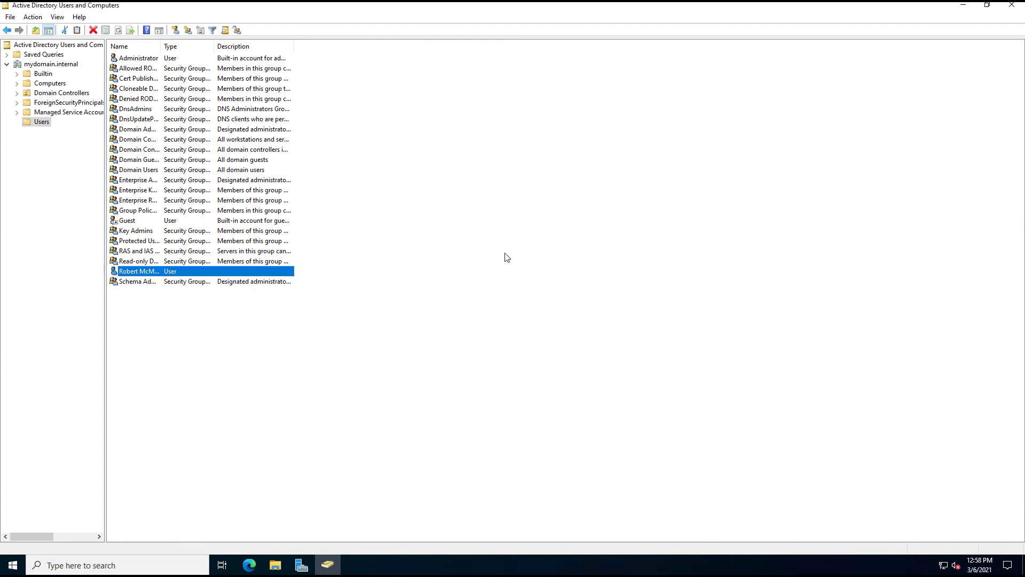
{"action": "key", "text": "F2"}
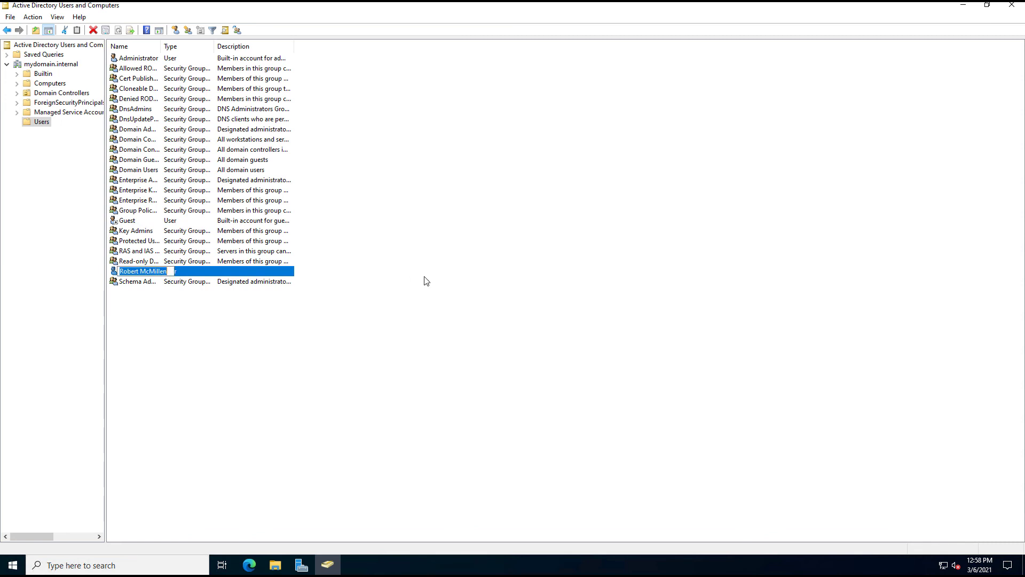
{"action": "key", "text": "Escape"}
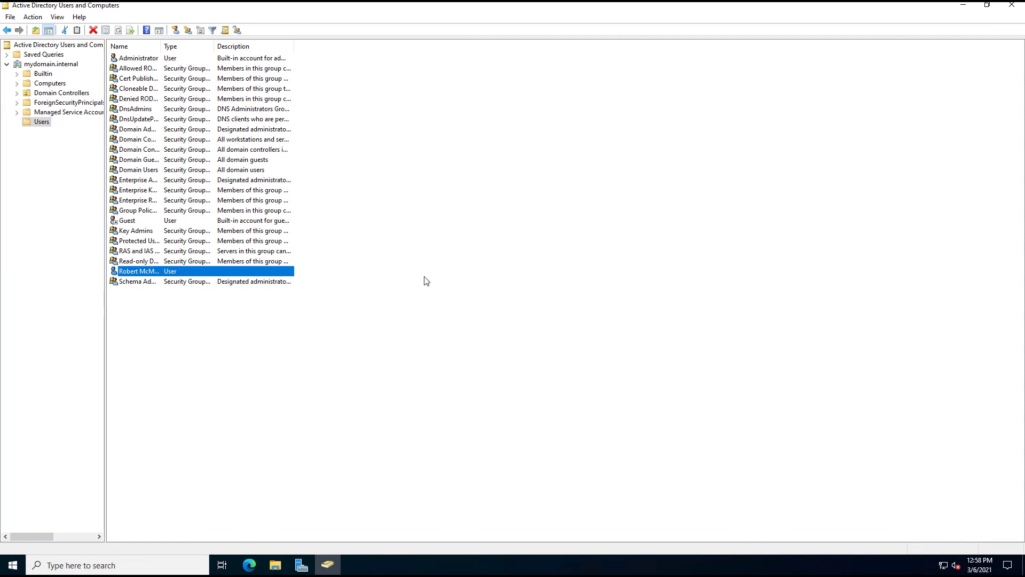